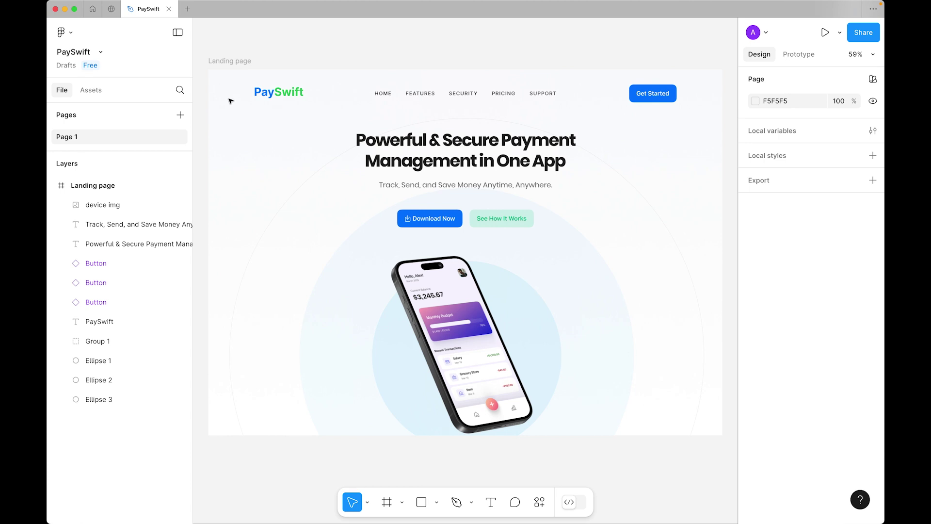
# Copy the link to the Landing page frame of the PaySwift design.
pyautogui.click(222, 63)
pyautogui.rightClick(223, 63)
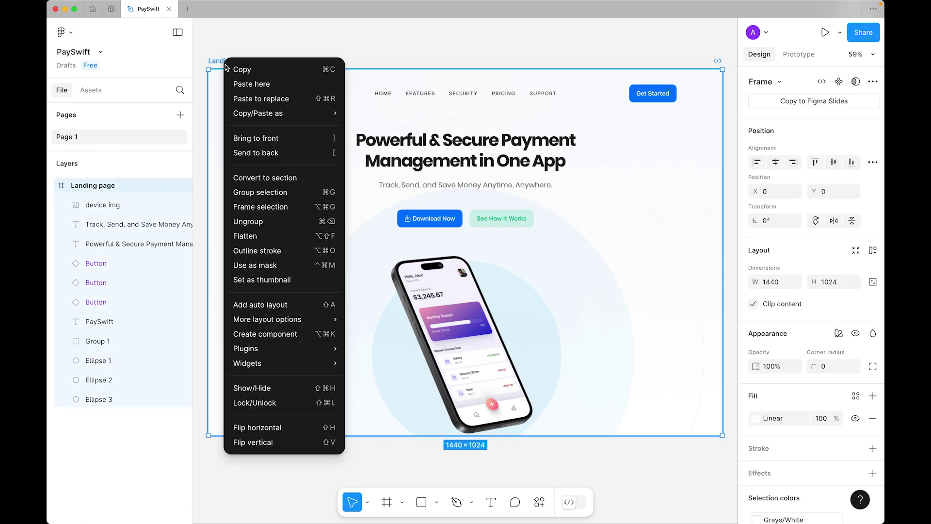
pyautogui.moveTo(253, 116)
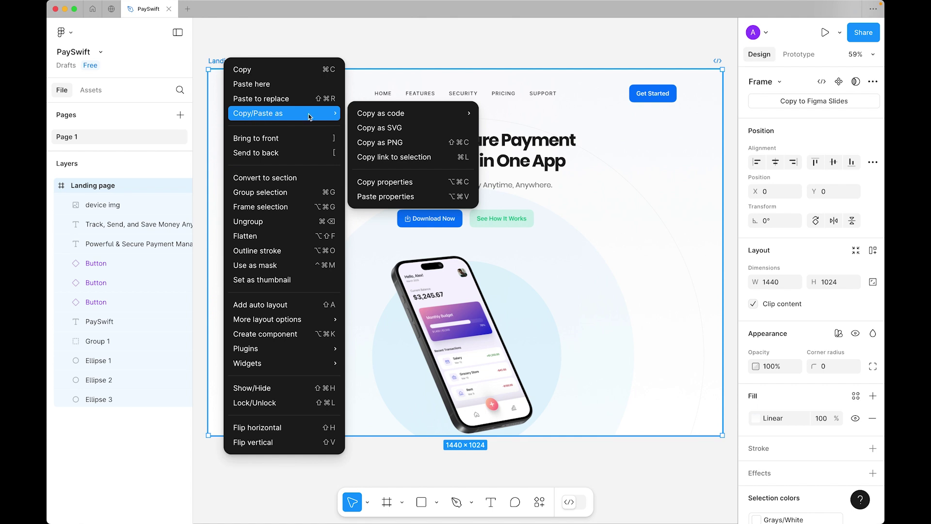
pyautogui.click(411, 160)
pyautogui.click(645, 463)
# Switch to bolt.new in the browser and import the Figma frame using the copied frame link.
pyautogui.hotkey('ctrl', 'Right')
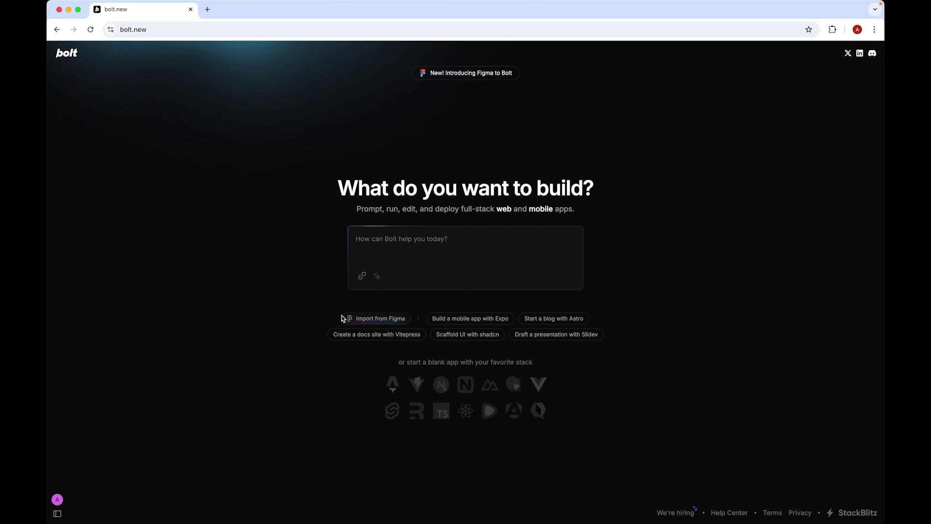
pyautogui.click(371, 319)
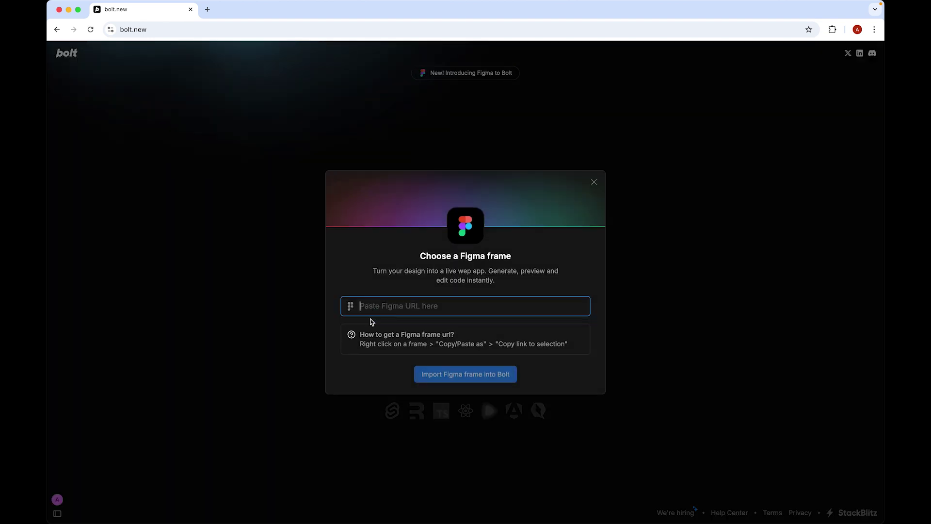
pyautogui.click(380, 307)
pyautogui.press('super+v')
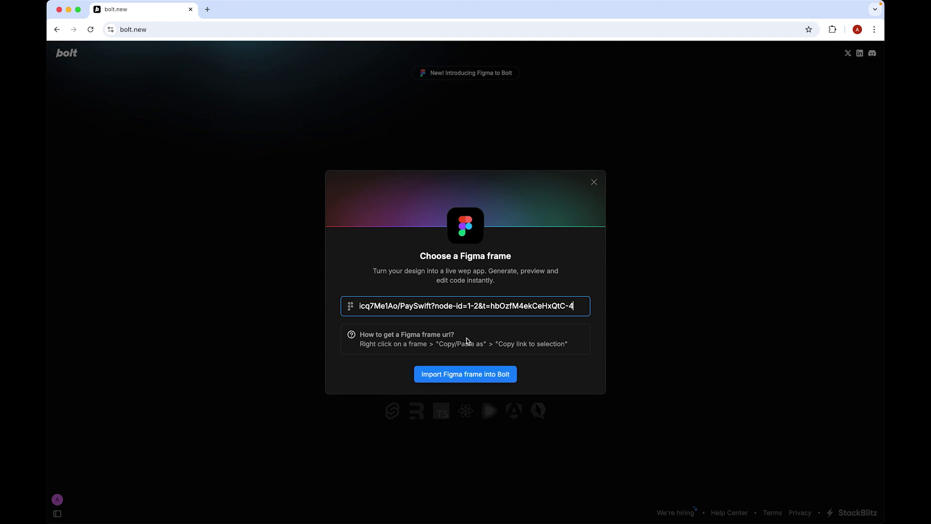
pyautogui.click(490, 378)
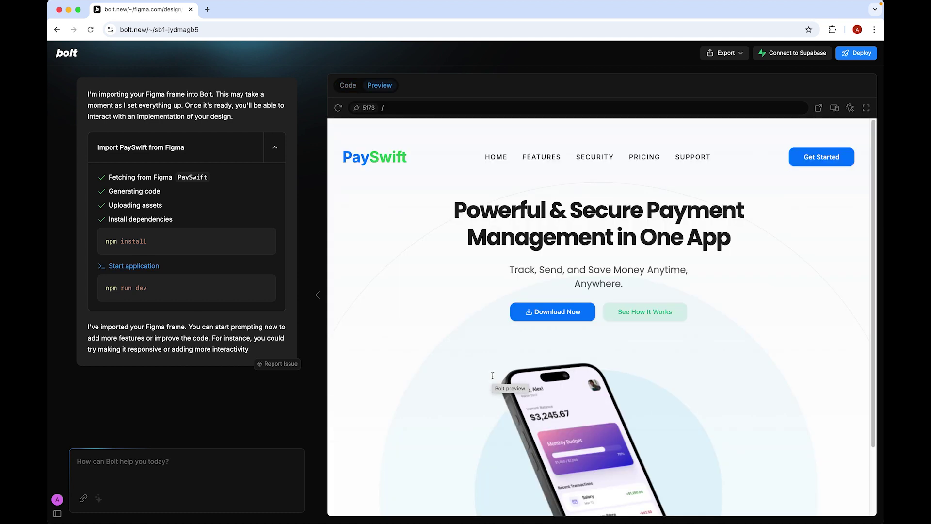
# Review the imported PaySwift page in the full-screen preview and the regular preview.
pyautogui.click(866, 108)
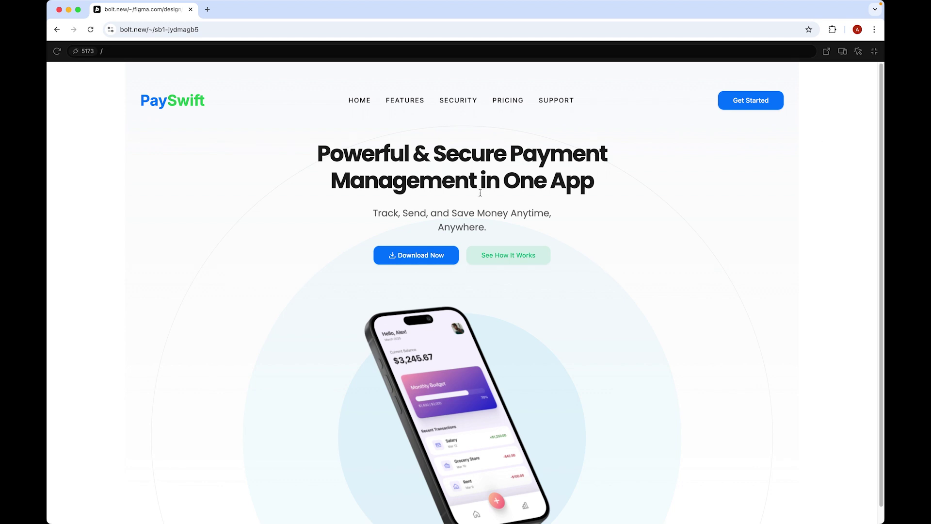
pyautogui.click(874, 52)
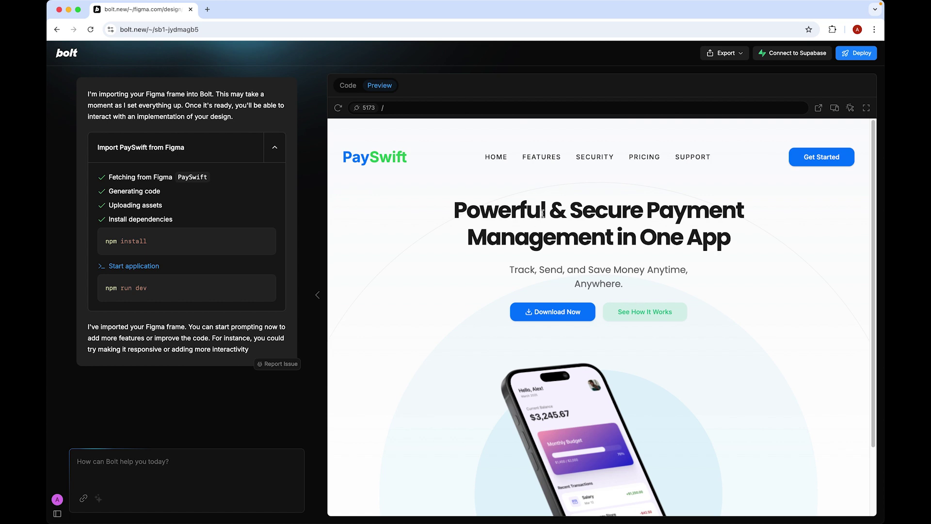
pyautogui.scroll(-3, 852, 233)
pyautogui.scroll(3, 851, 297)
# Send Bolt the prompt "Make all the button height 56px".
pyautogui.click(192, 468)
pyautogui.write('Make all the button ')
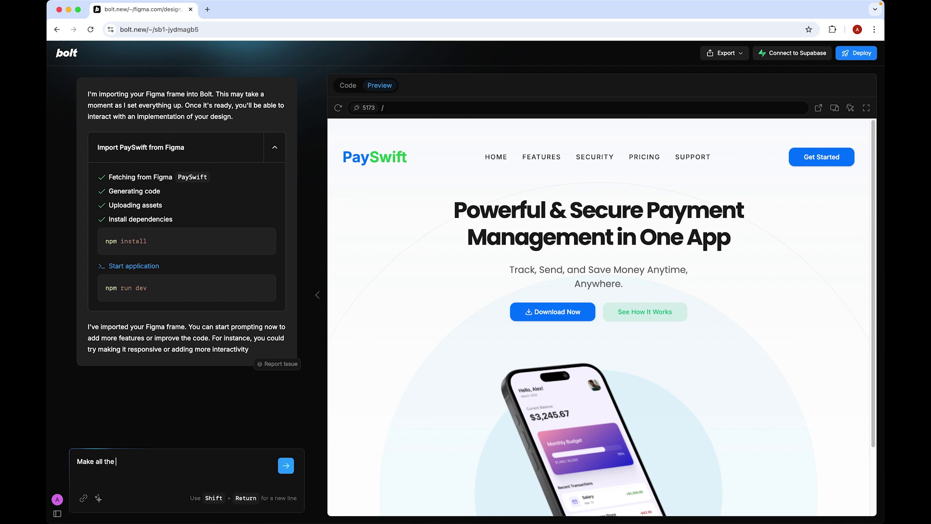
pyautogui.write('height 56px')
pyautogui.click(286, 467)
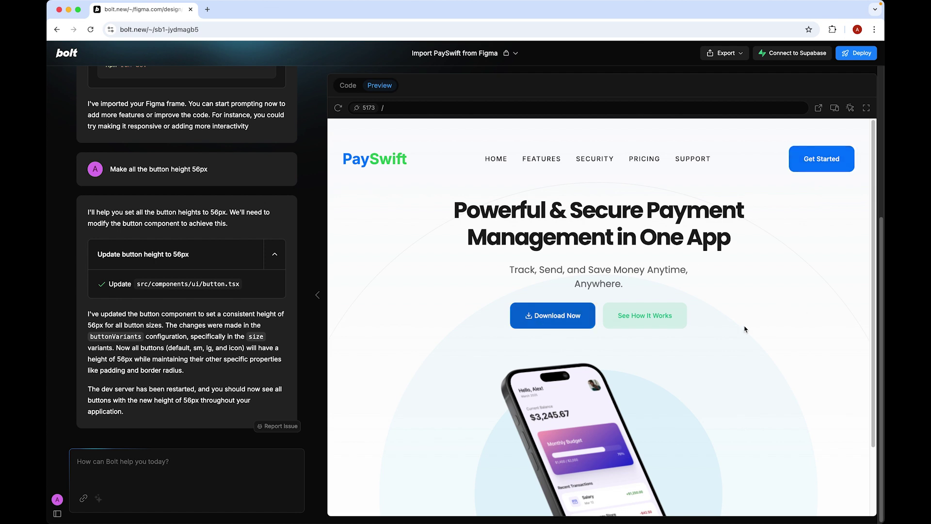
# Check the resized buttons in the full-screen preview, then return to the project view.
pyautogui.click(866, 109)
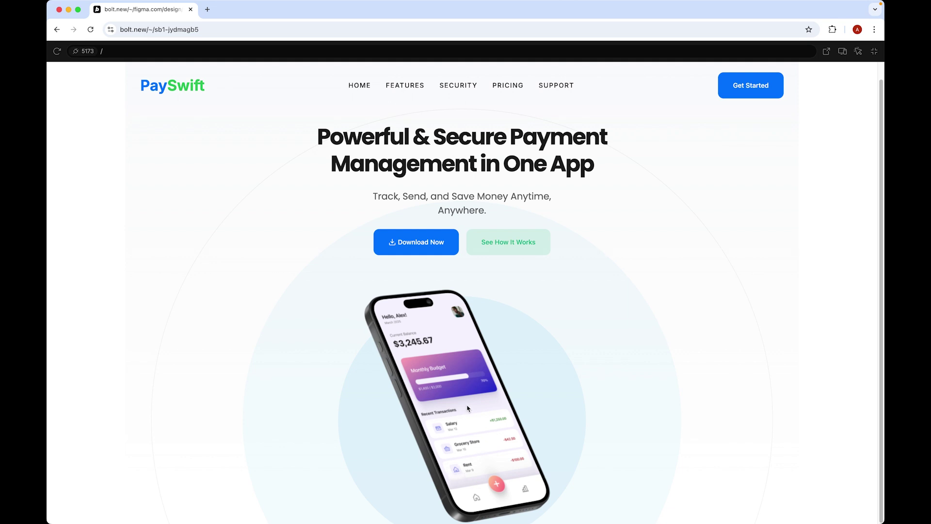
pyautogui.click(873, 51)
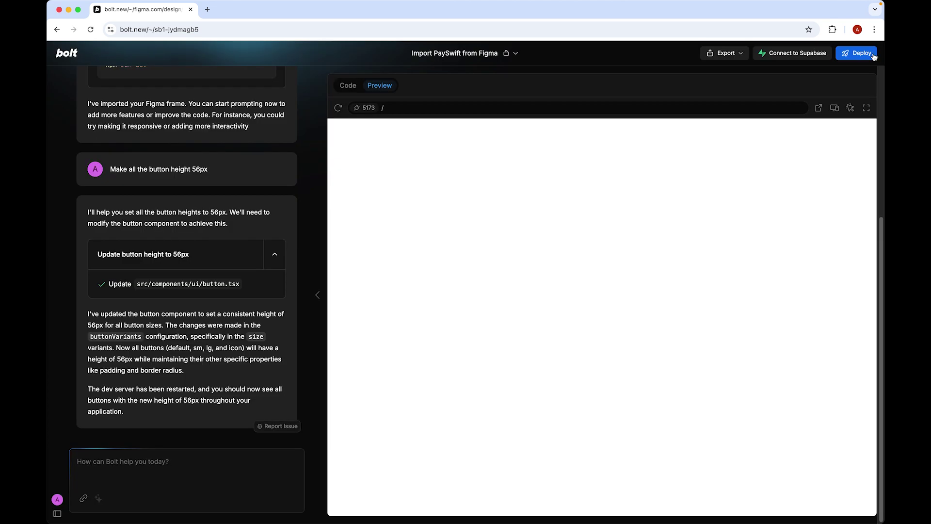
pyautogui.scroll(1, 778, 293)
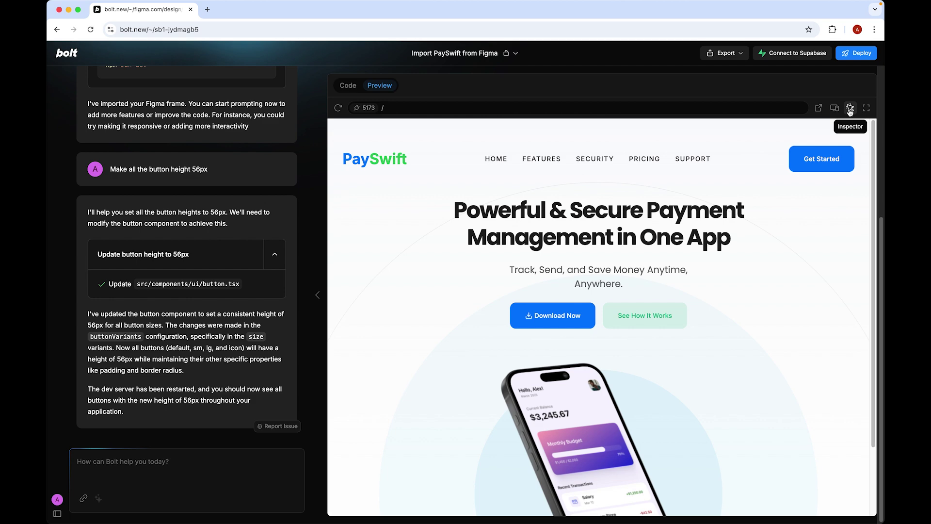
# Select the phone image with the Inspector and prompt Bolt to make the device png image floating with smooth animation.
pyautogui.click(851, 109)
pyautogui.scroll(-2, 755, 328)
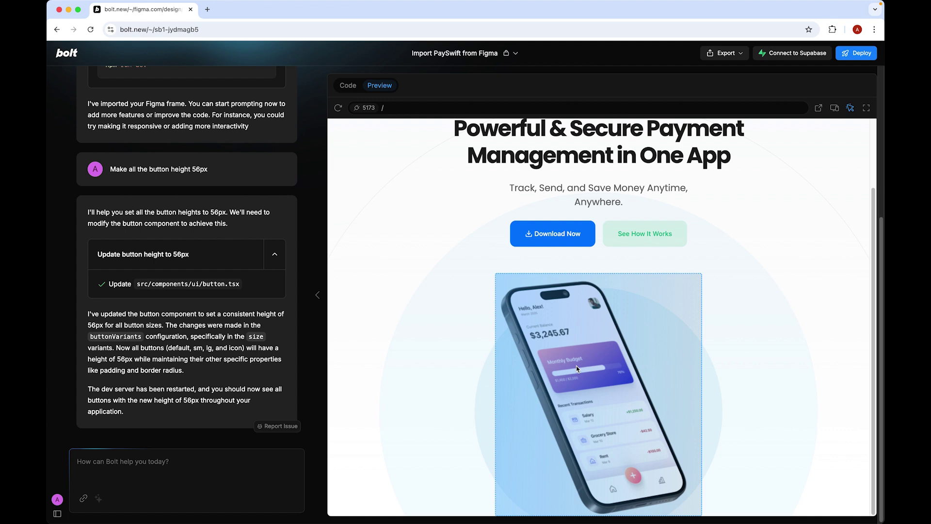
pyautogui.click(585, 353)
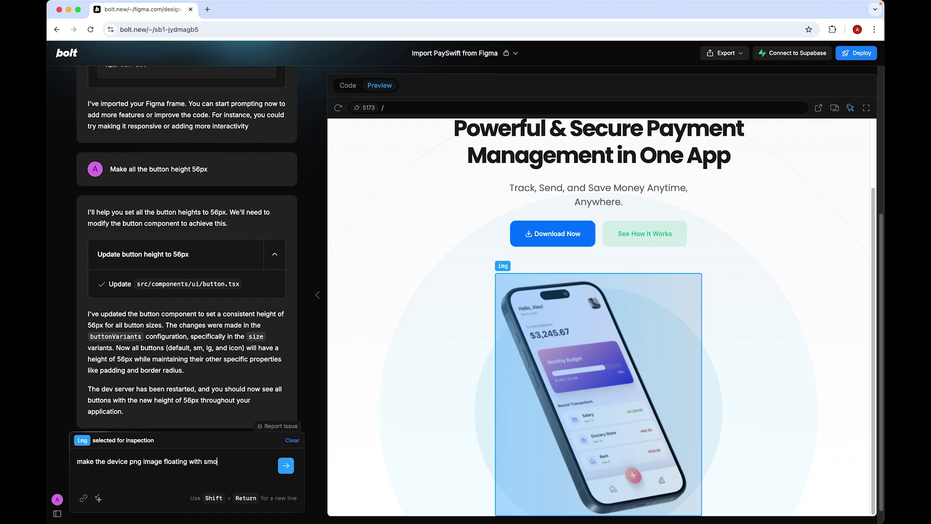
pyautogui.write('imation')
pyautogui.press('Return')
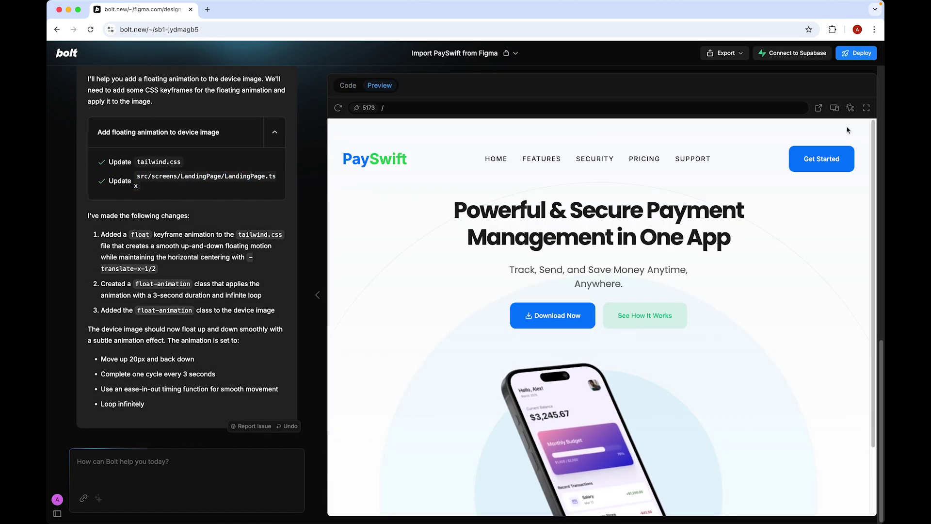
# Examine the phone image's floating animation in both the full-screen and regular page previews.
pyautogui.click(866, 109)
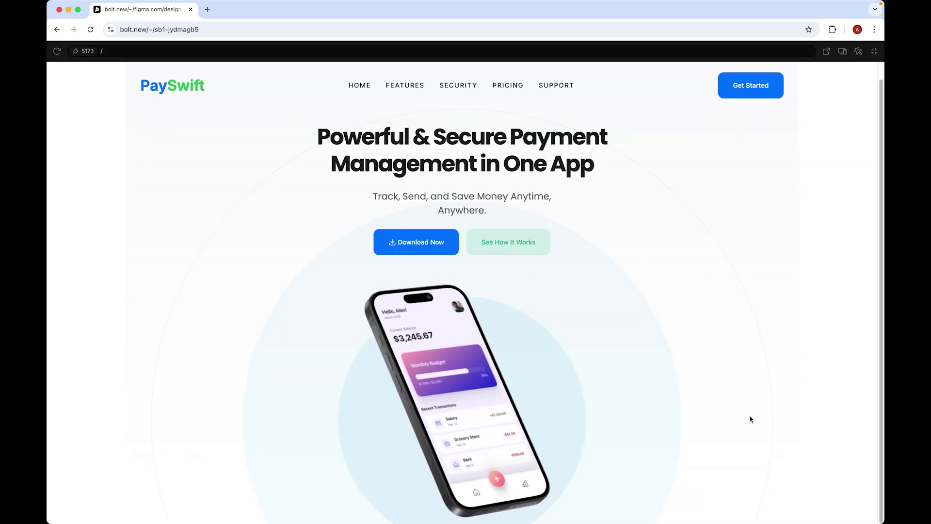
pyautogui.scroll(1, 751, 419)
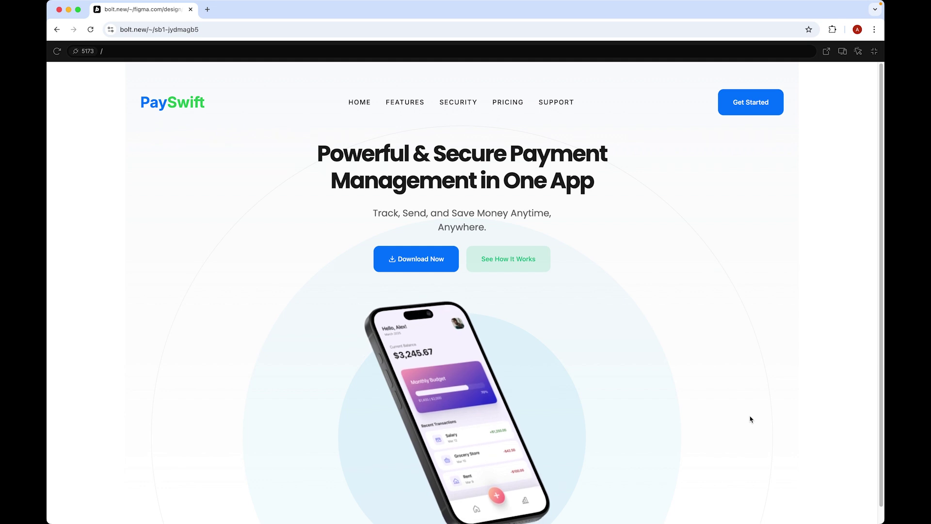
pyautogui.scroll(-1, 750, 419)
pyautogui.scroll(1, 877, 68)
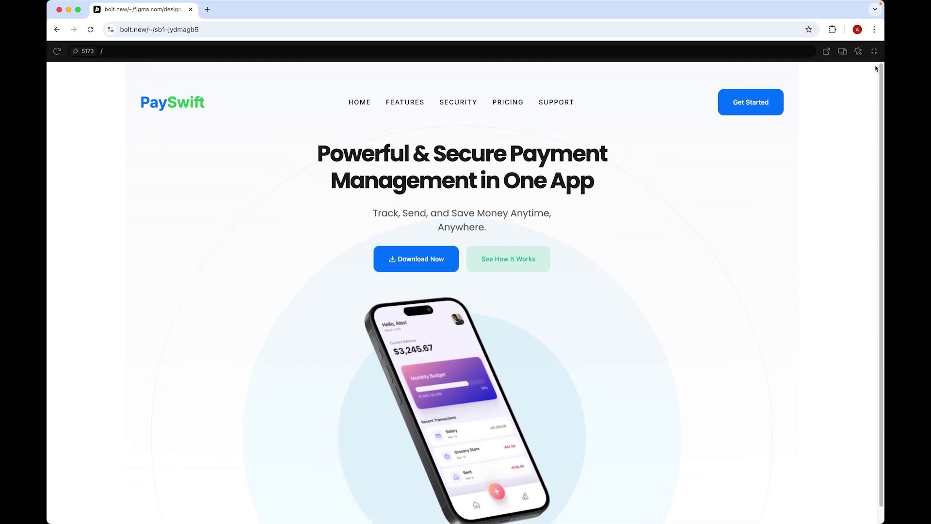
pyautogui.click(875, 52)
pyautogui.scroll(-5, 727, 380)
pyautogui.scroll(5, 727, 380)
pyautogui.scroll(-3, 727, 380)
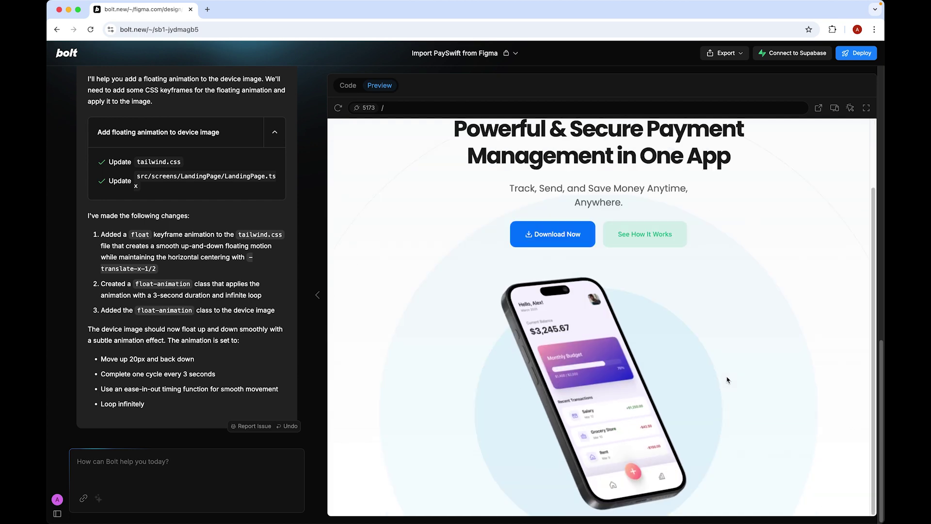
pyautogui.scroll(3, 728, 380)
pyautogui.scroll(-3, 727, 380)
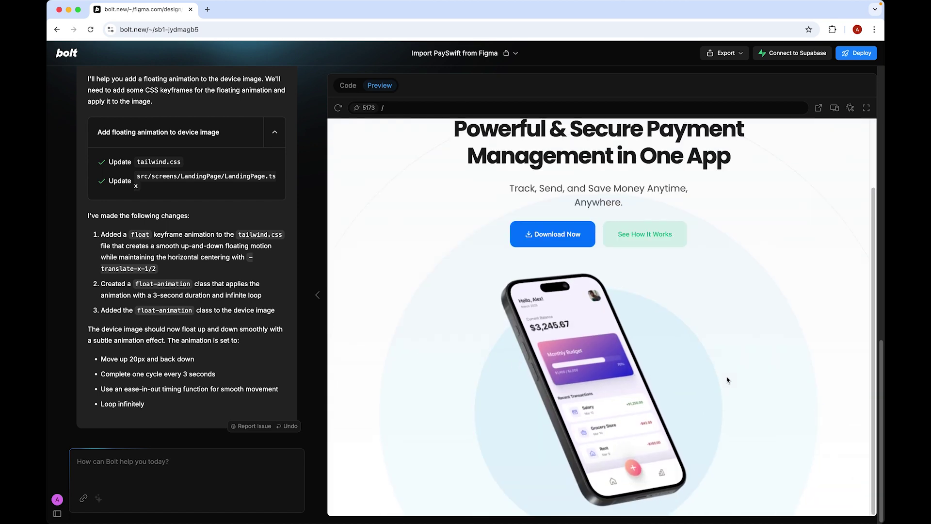
pyautogui.click(867, 108)
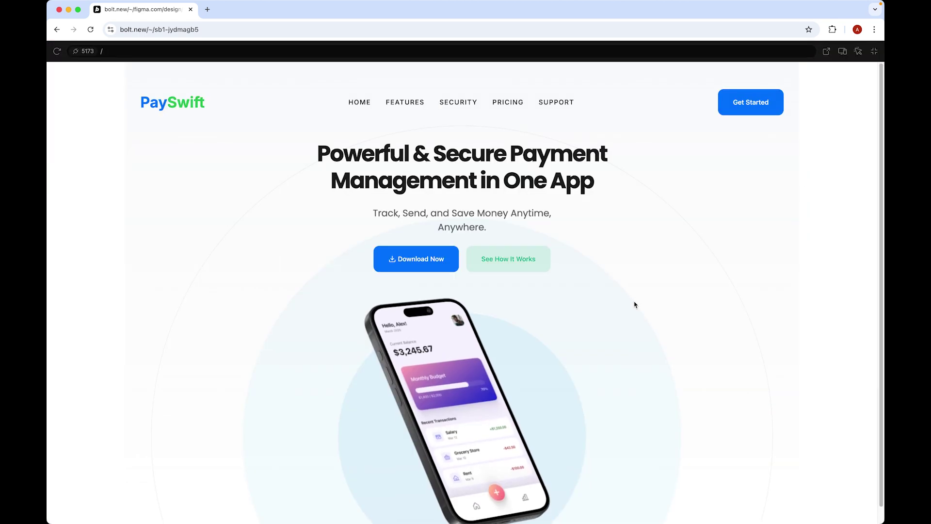
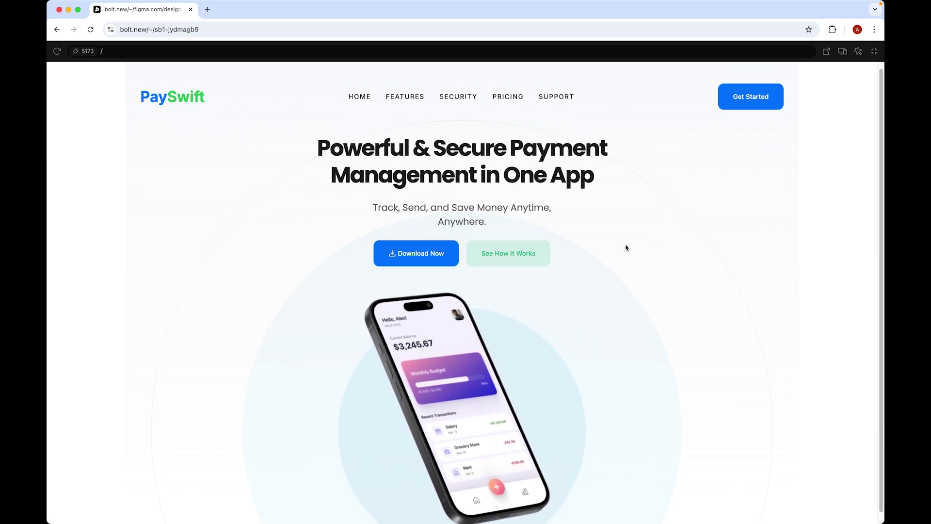
pyautogui.press('Escape')
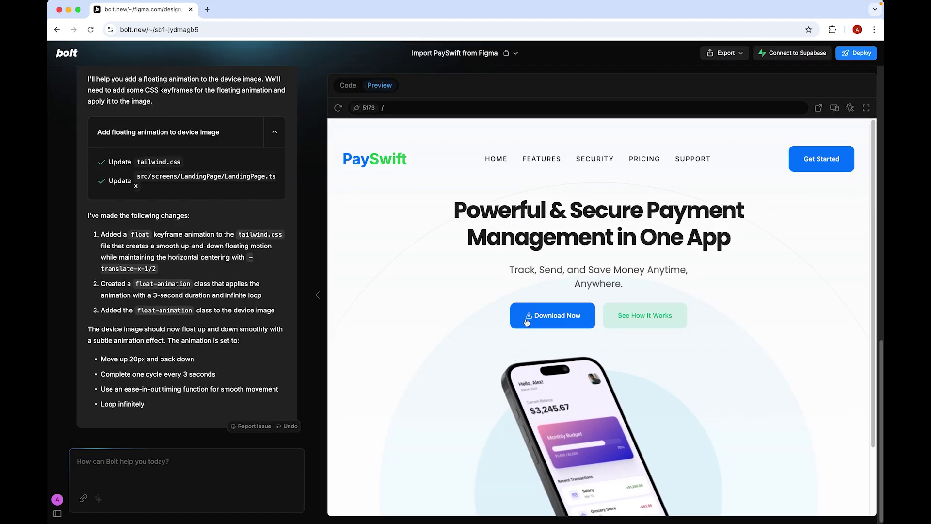
# Send Bolt the prompt "make it responsive".
pyautogui.click(170, 465)
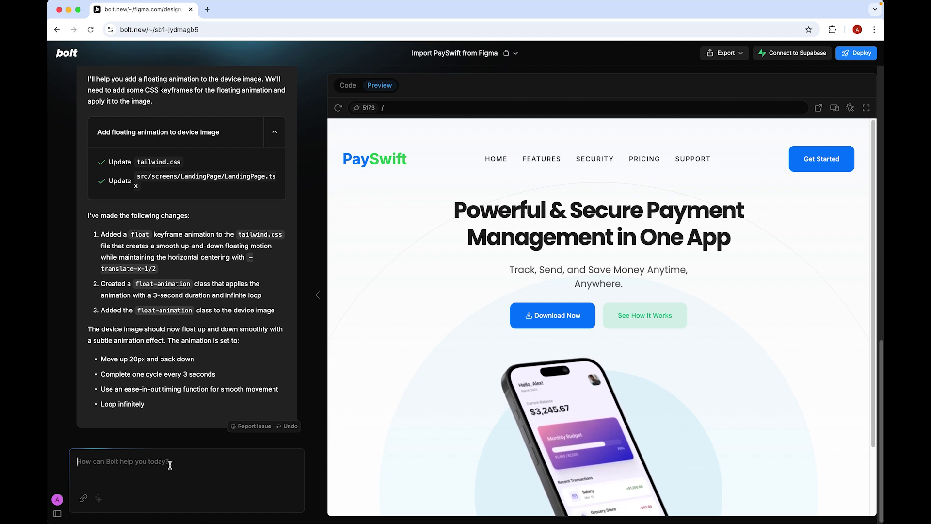
pyautogui.write('make it responsive')
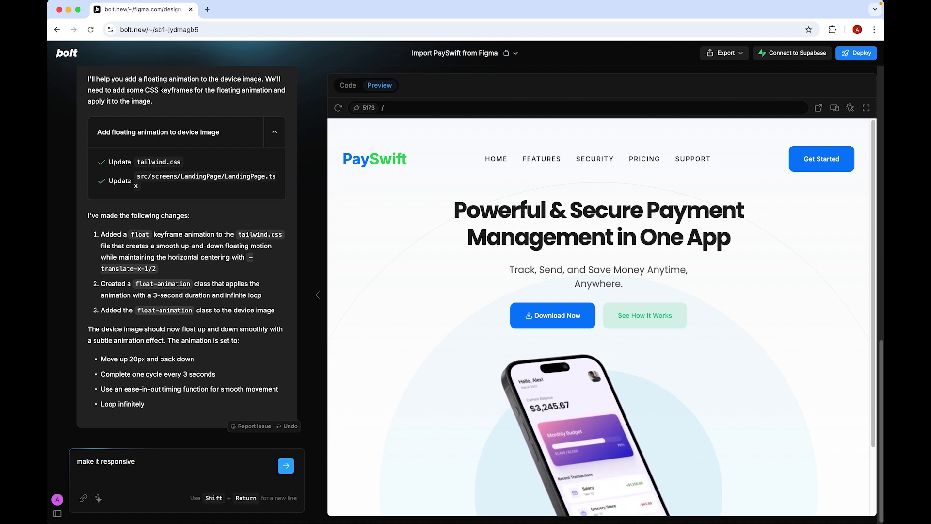
pyautogui.press('Return')
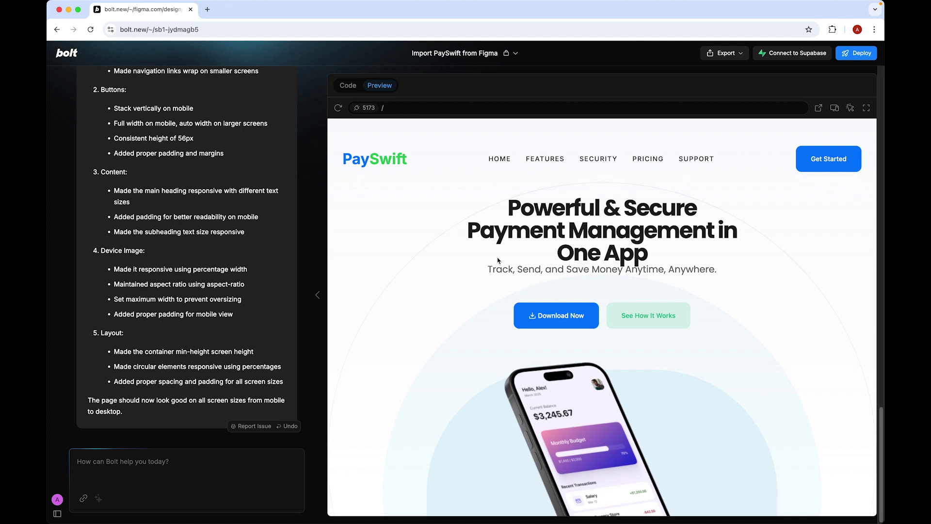
# Check the responsive layout full screen and in the mobile device preview, leaving device preview on.
pyautogui.click(866, 107)
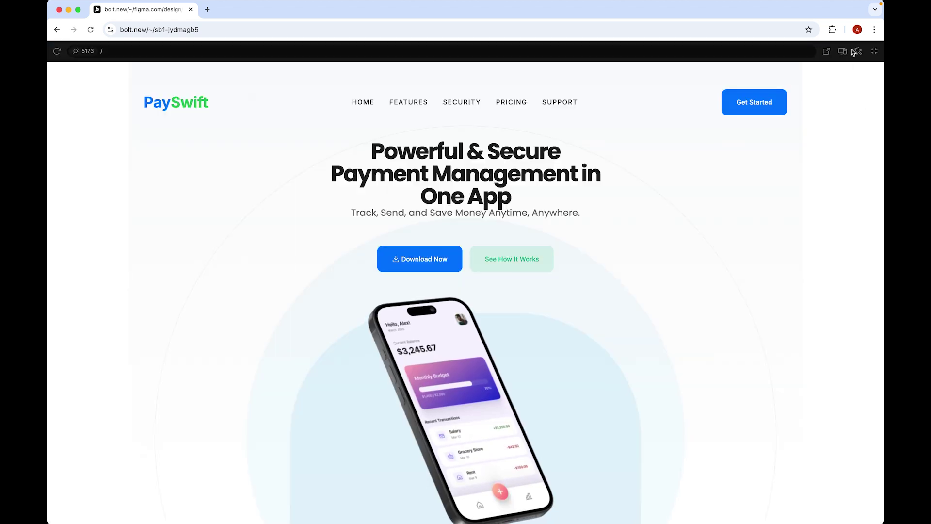
pyautogui.click(843, 52)
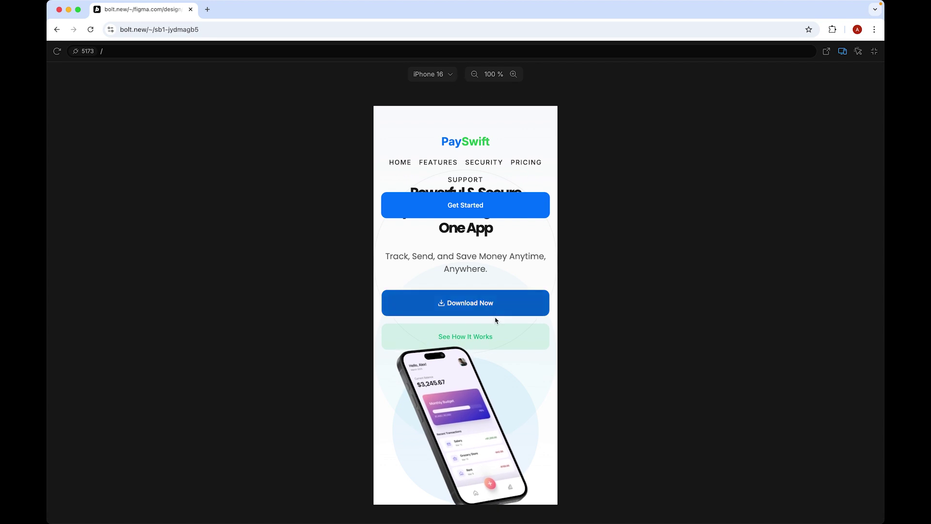
pyautogui.click(874, 51)
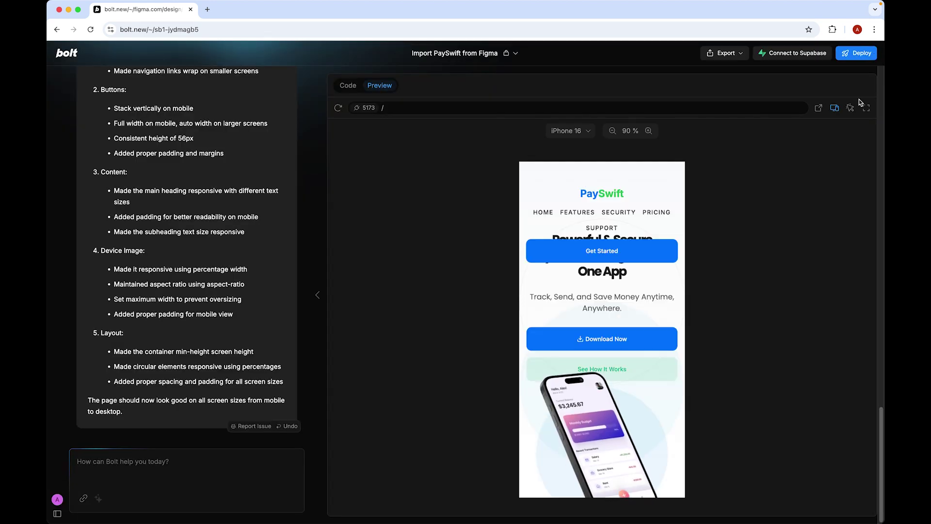
# Prompt Bolt to put the menu items and get started button in a hamburger menu in smaller viewports.
pyautogui.write('in smaller viewport put menu items a')
pyautogui.press('BackSpace')
pyautogui.press('BackSpace')
pyautogui.write('put menu items and get started button in hamburger menu')
pyautogui.press('Return')
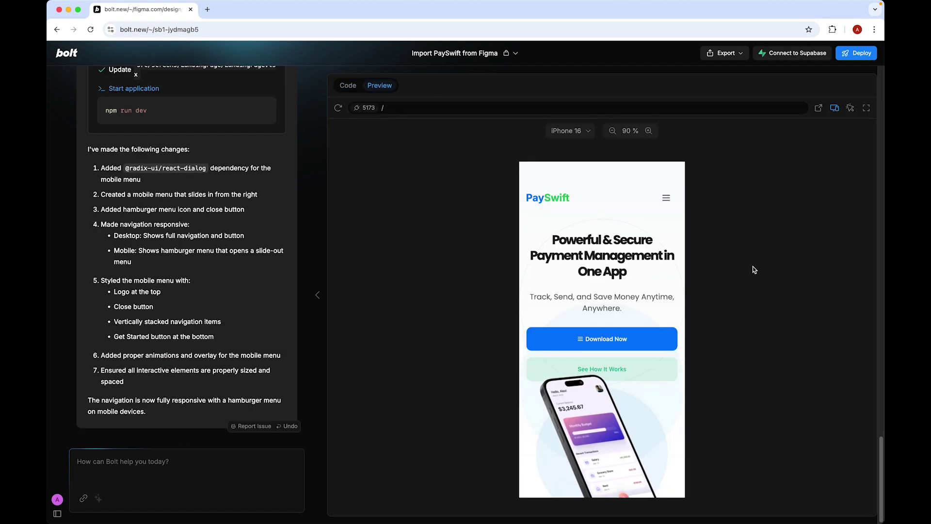
# Test opening and closing the hamburger menu in the mobile preview, and review the page full screen.
pyautogui.click(667, 199)
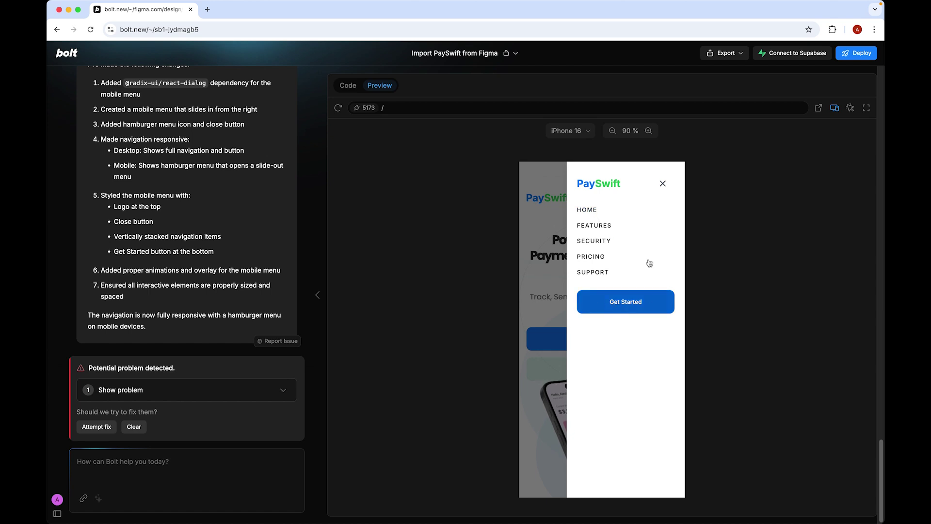
pyautogui.click(663, 183)
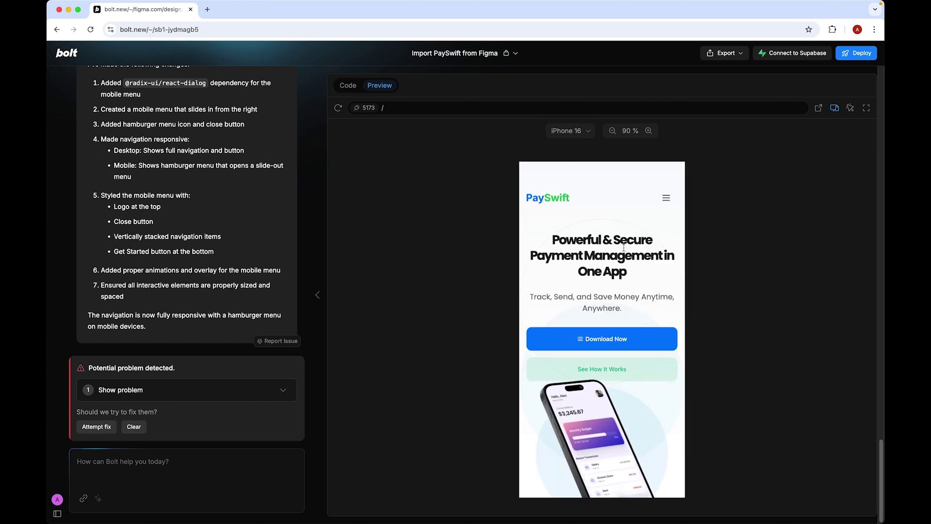
pyautogui.click(866, 107)
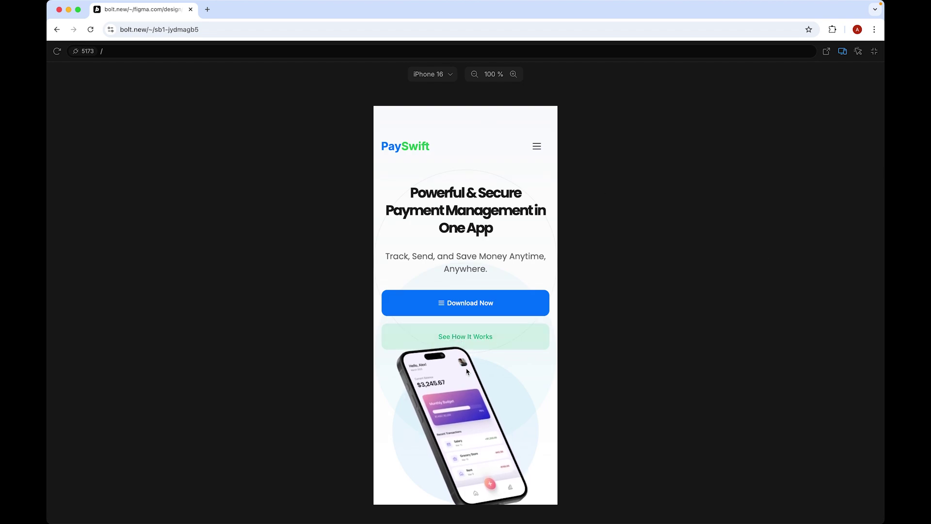
pyautogui.click(875, 52)
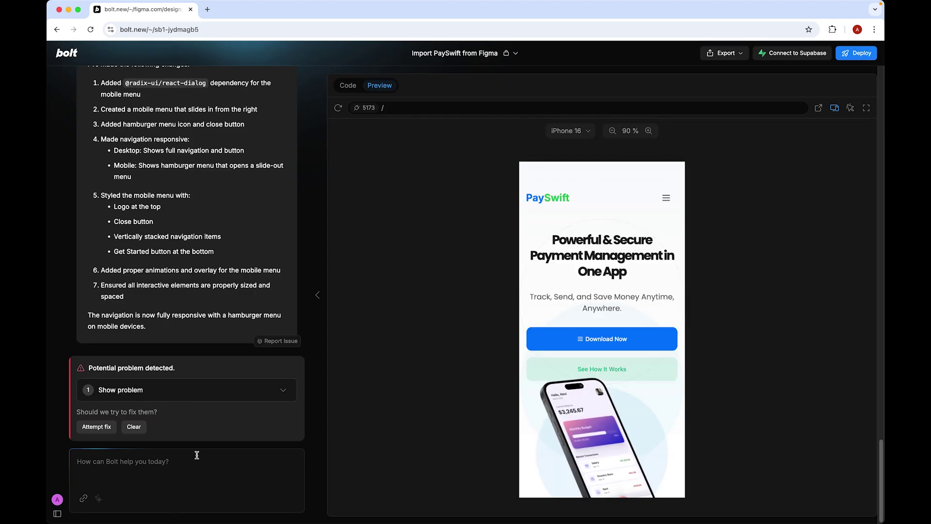
# Have Bolt attempt to fix the detected problem, and turn off the mobile device preview.
pyautogui.click(101, 426)
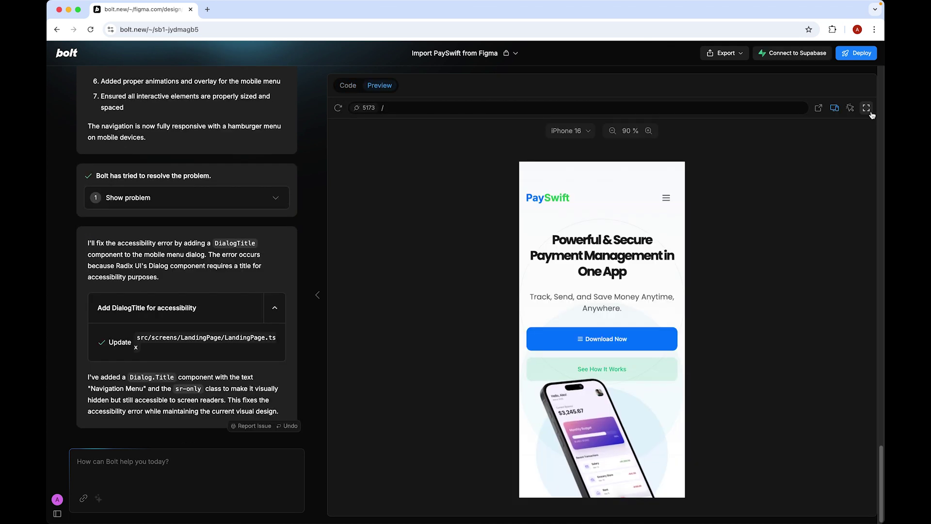
pyautogui.click(864, 112)
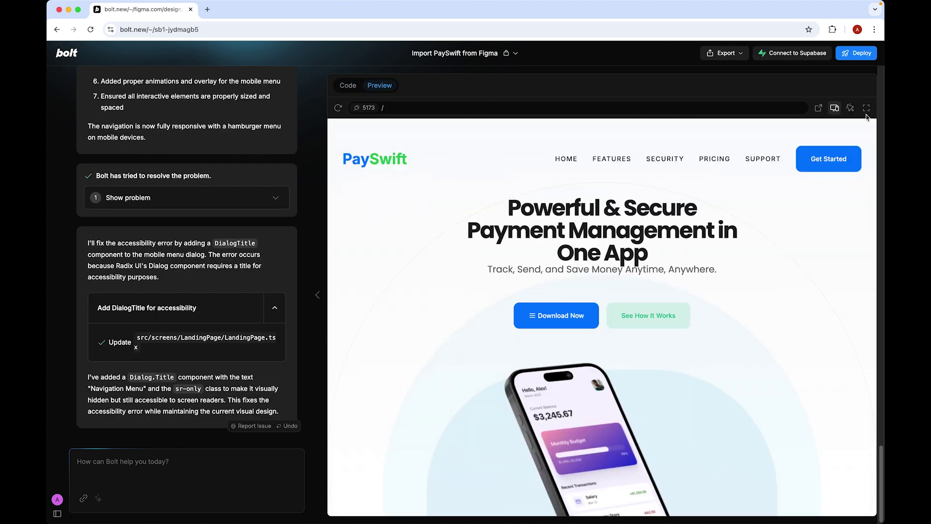
# Send Bolt the prompt "add toggle switch at the bottom for light mode and dark mode switch".
pyautogui.click(189, 466)
pyautogui.write('add toggl')
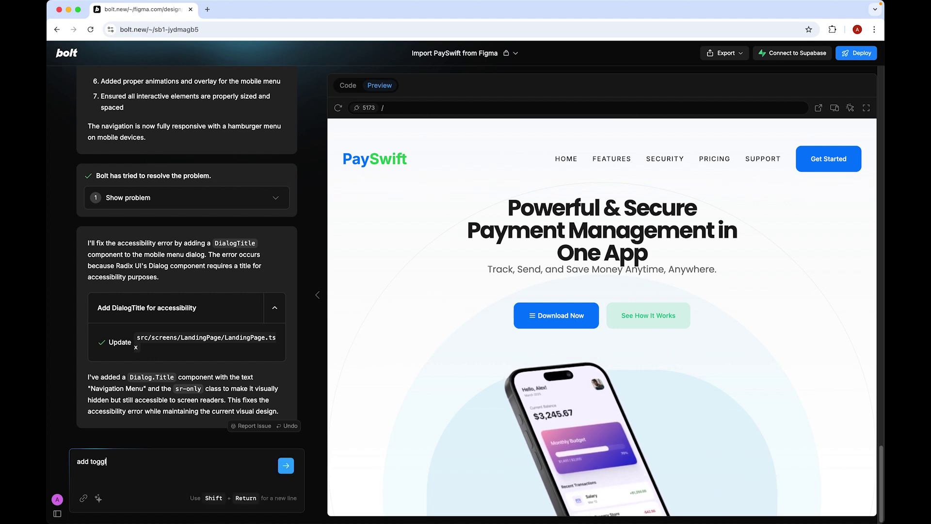
pyautogui.write('e switch at the bottom f')
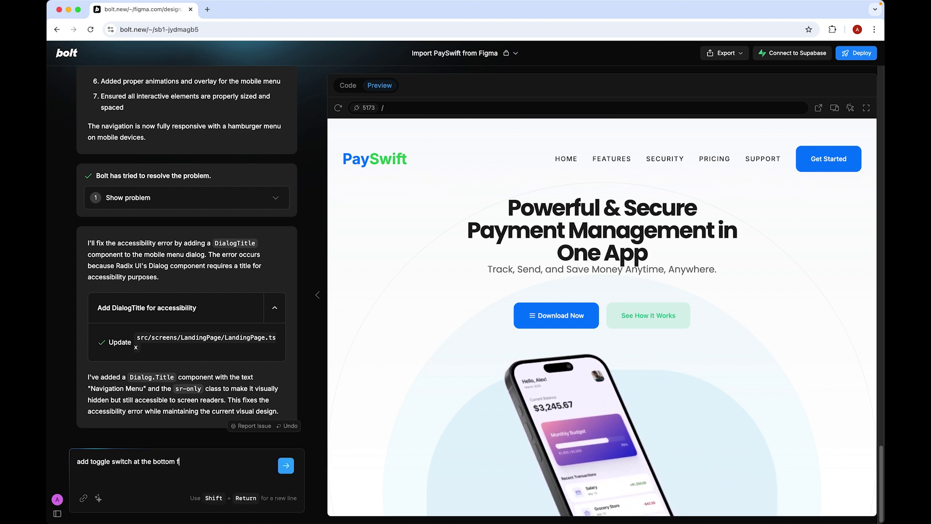
pyautogui.write('or light mode and dark mode switch')
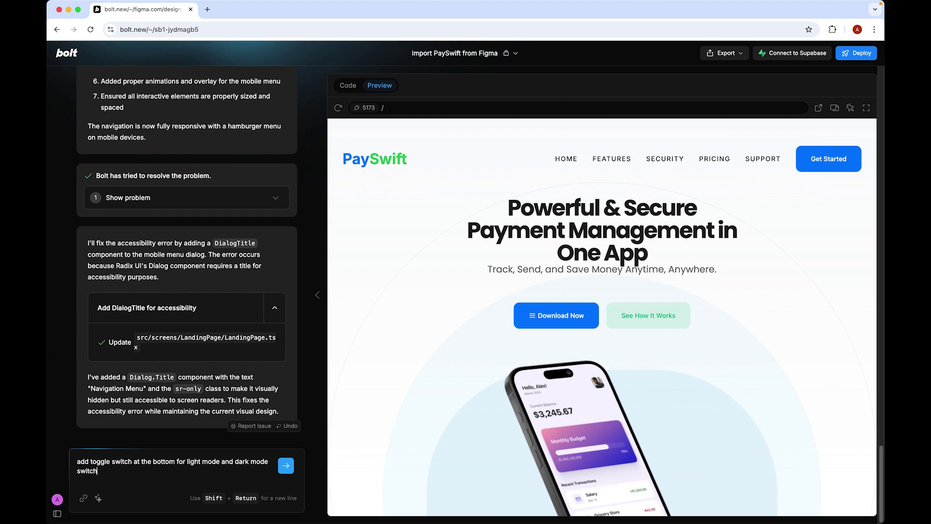
pyautogui.press('Return')
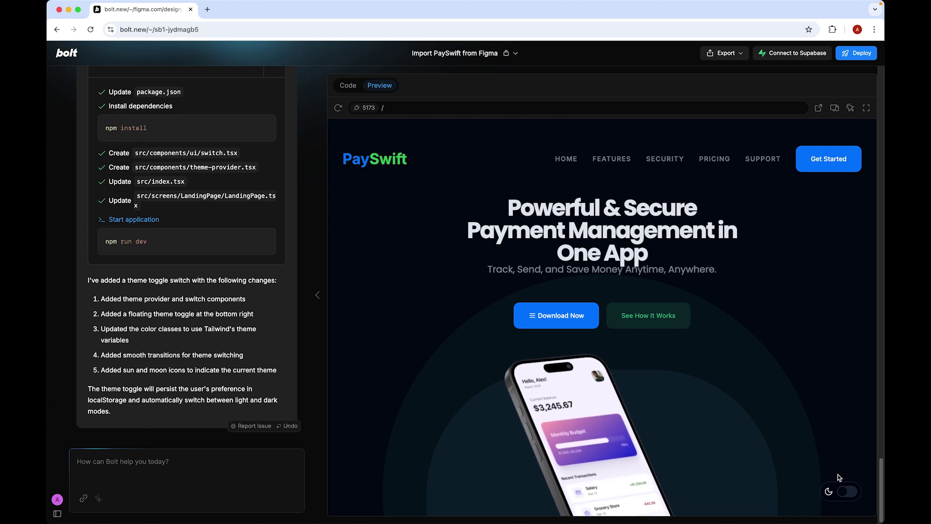
# Test the light and dark mode switch in the preview and full screen, and check the page in the iPhone 16 device preview.
pyautogui.click(845, 493)
pyautogui.click(844, 494)
pyautogui.click(844, 495)
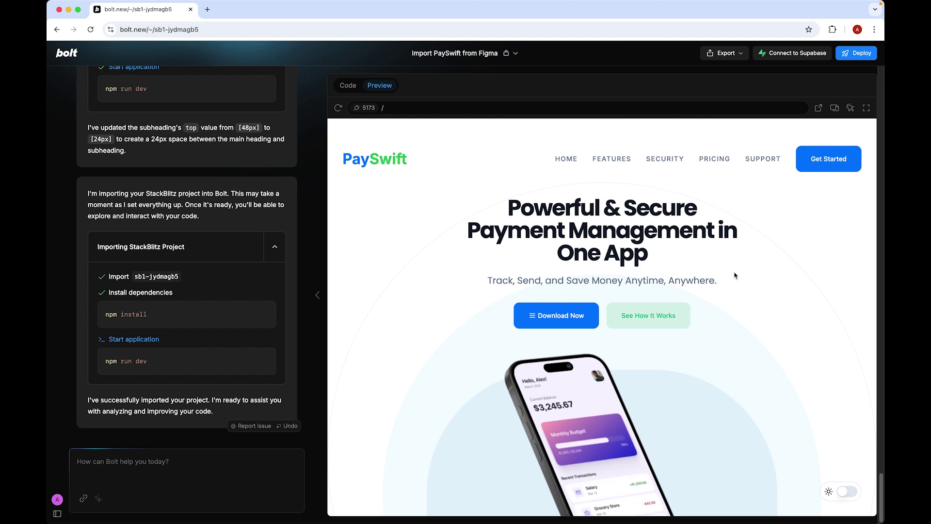
pyautogui.click(867, 108)
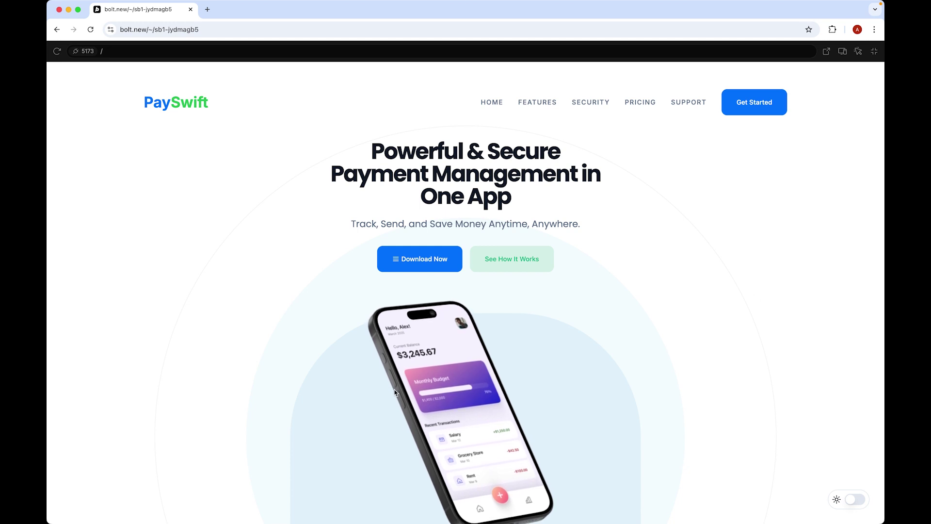
pyautogui.click(858, 505)
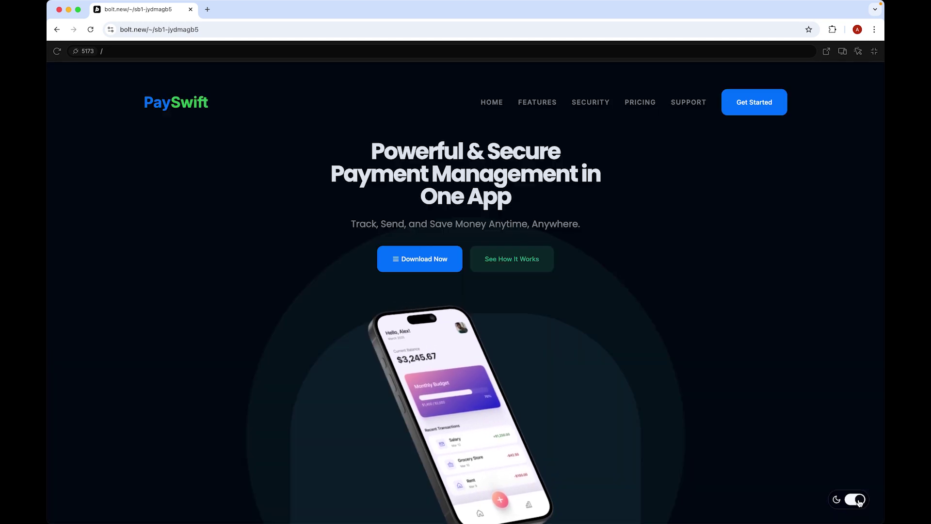
pyautogui.click(858, 503)
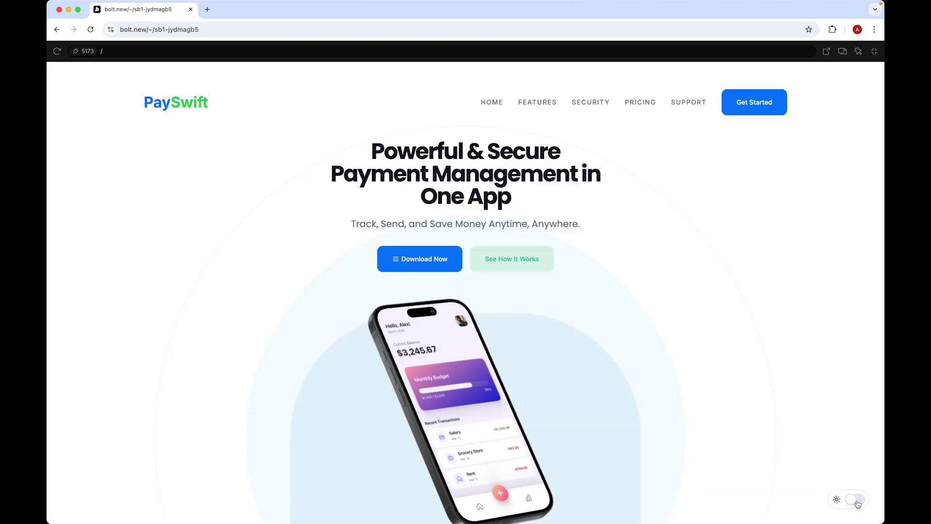
pyautogui.click(843, 52)
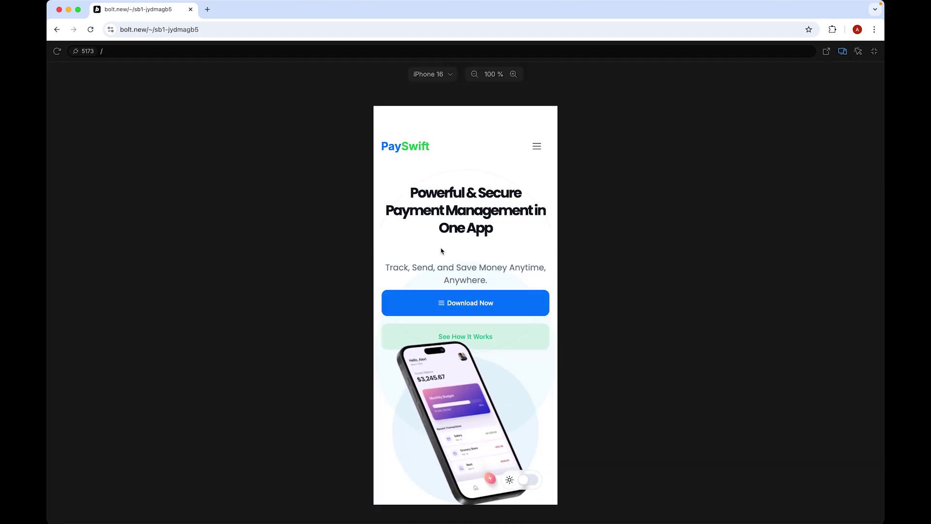
pyautogui.click(843, 52)
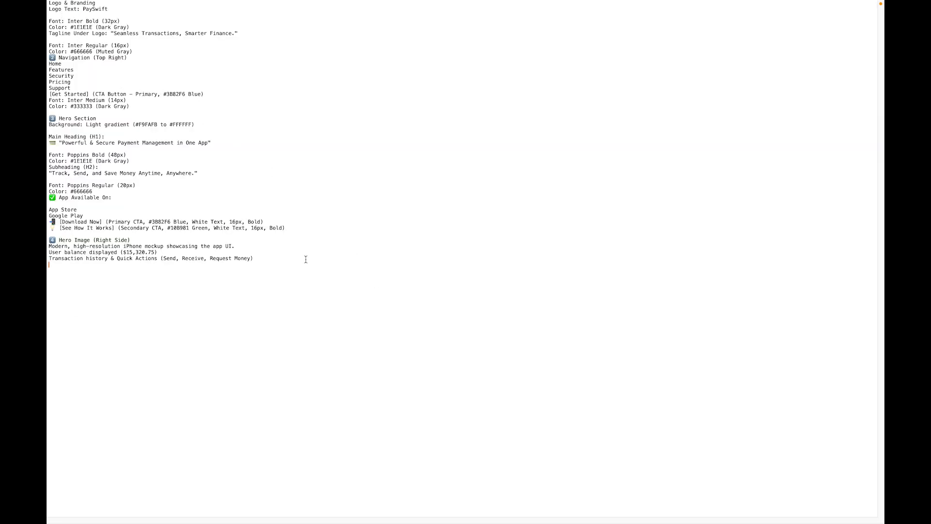
# Copy all the PaySwift landing page requirements from the text document and switch back to Bolt in the browser.
pyautogui.moveTo(305, 260); pyautogui.dragTo(50, 5)
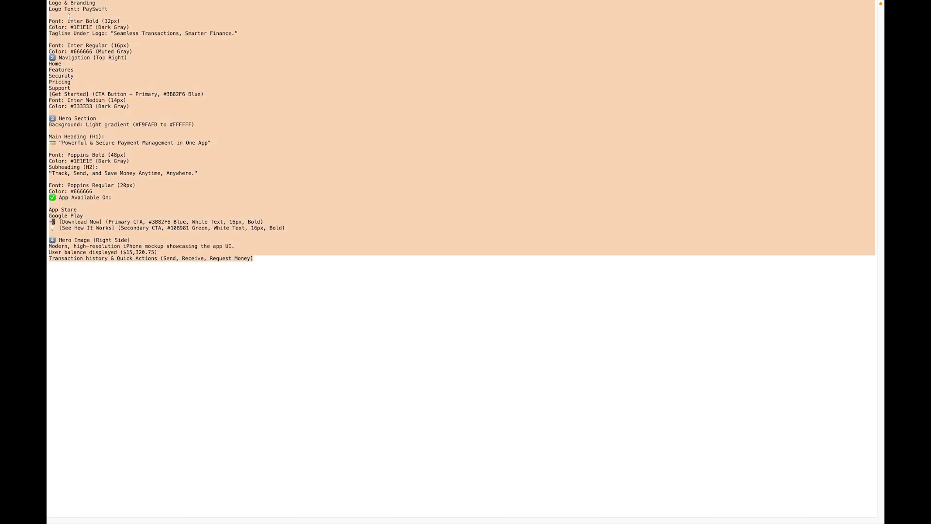
pyautogui.press('super+Tab')
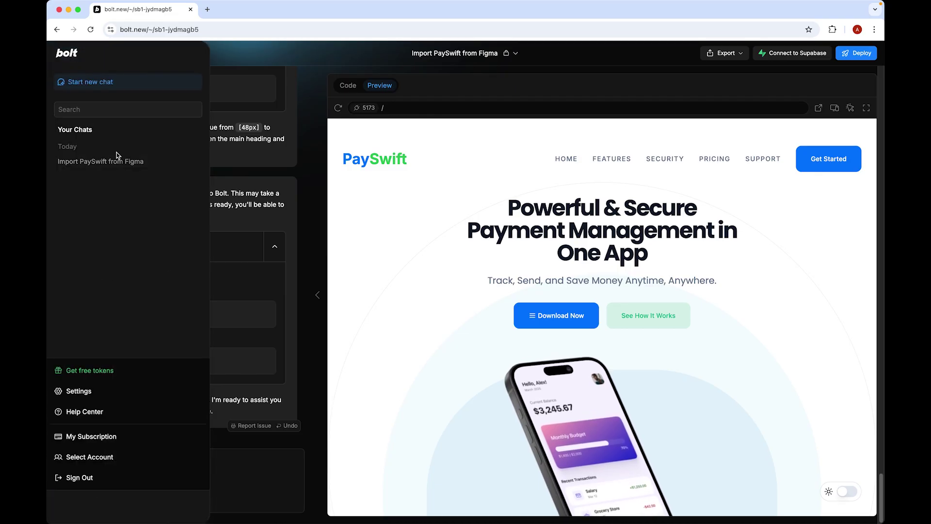
# Start a new chat with the pasted requirements plus "make a beautiful landing page from the above requirements", and review the generated page full screen.
pyautogui.click(83, 83)
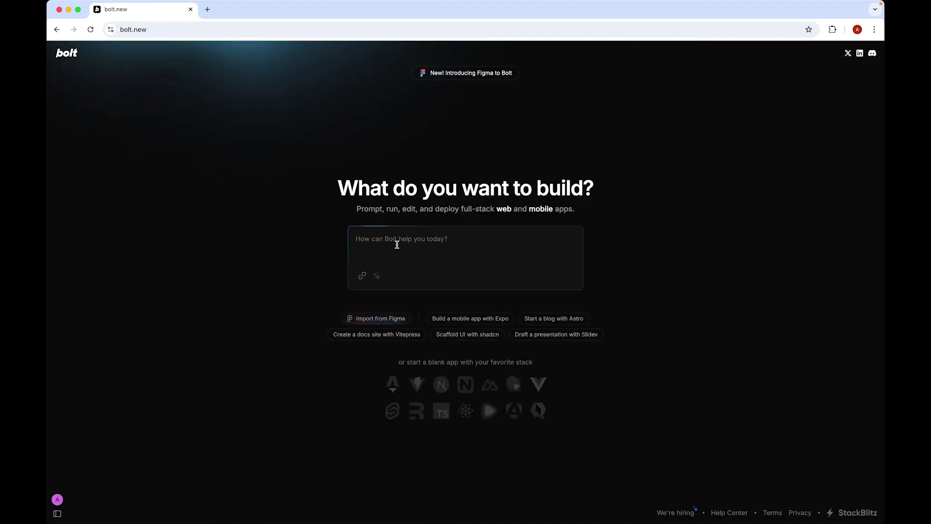
pyautogui.press('super+v')
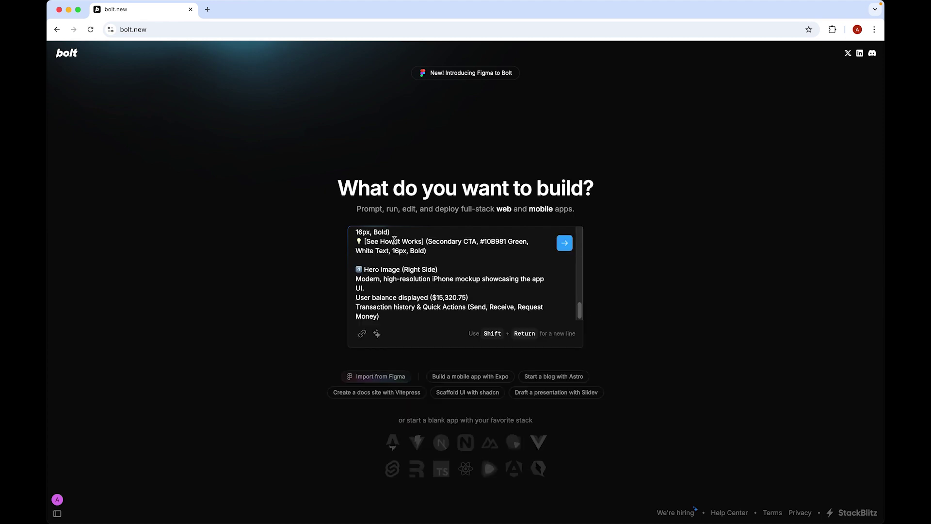
pyautogui.hotkey('shift', 'Return')
pyautogui.hotkey('shift', 'Return')
pyautogui.write('make a beautiful landing page')
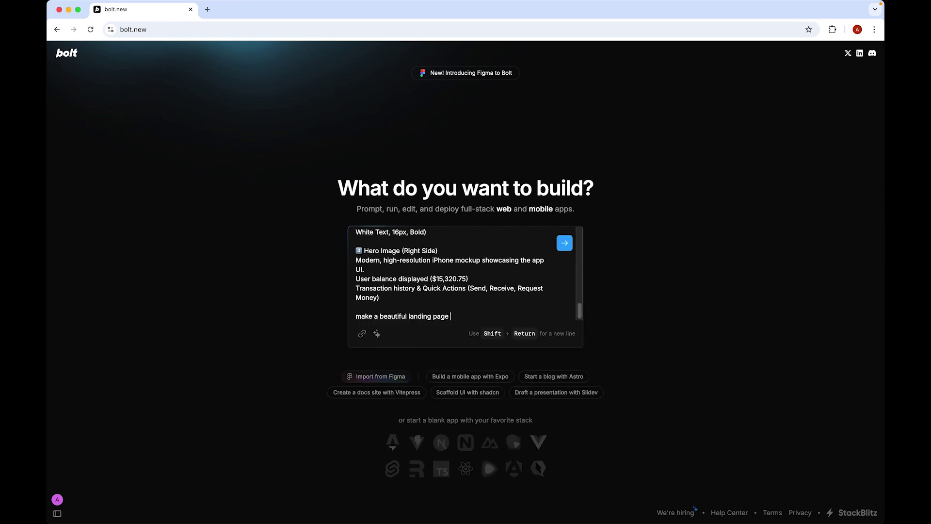
pyautogui.write(' from the above requirements')
pyautogui.press('Return')
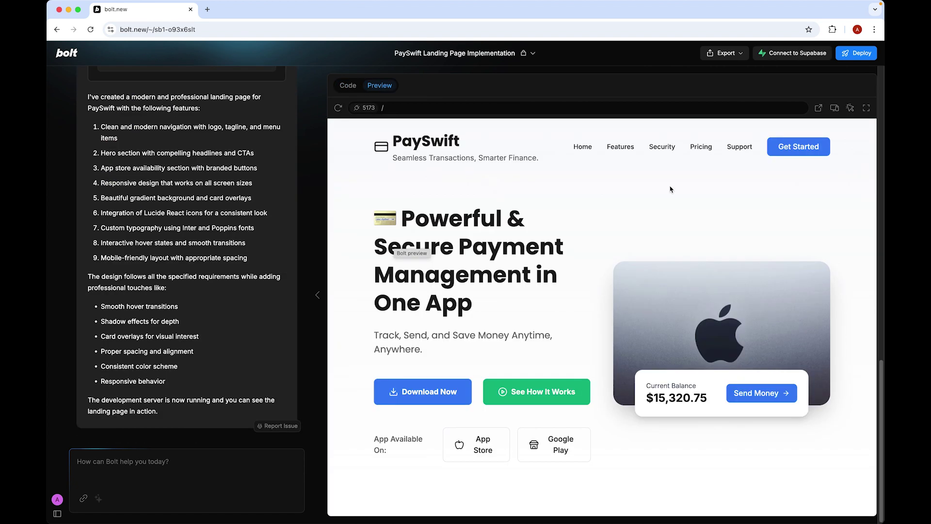
pyautogui.click(866, 108)
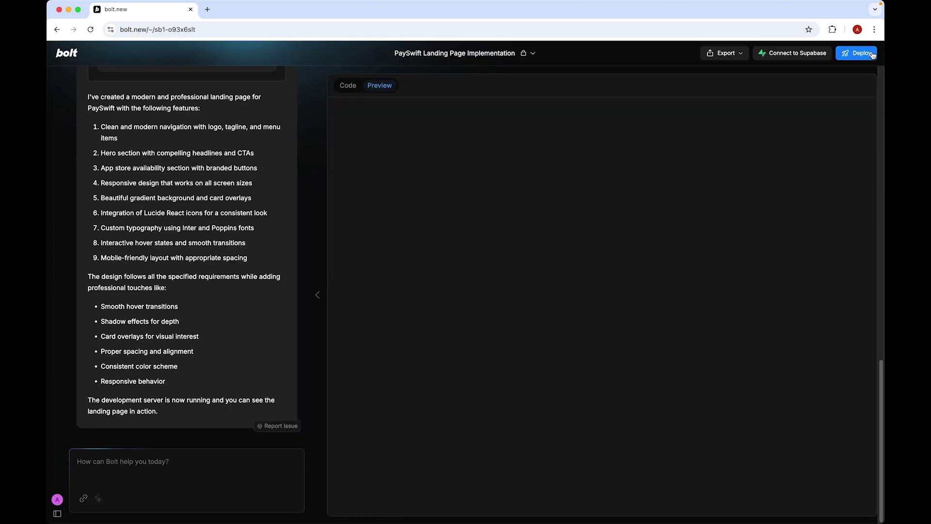
pyautogui.click(874, 51)
# Send Bolt the prompt "make all the button gradient" and review the updated page full screen.
pyautogui.click(143, 460)
pyautogui.write('make all the button ')
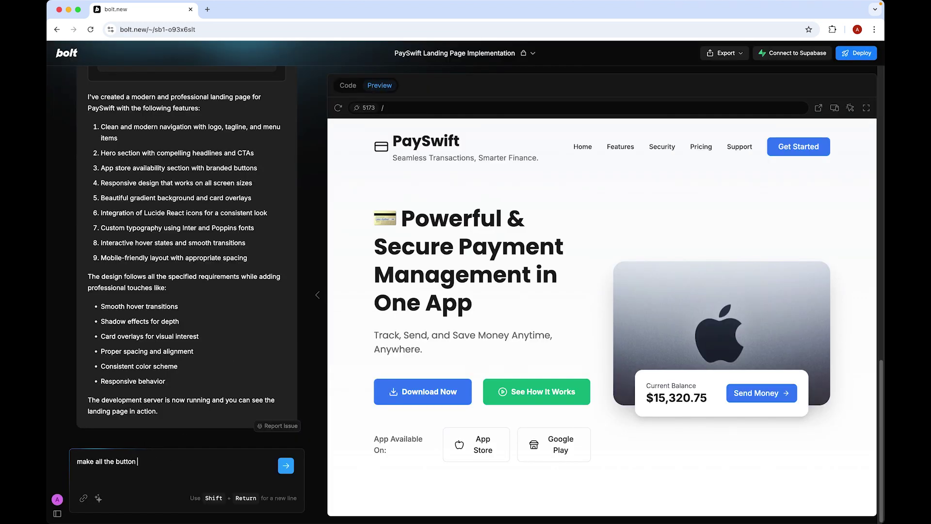
pyautogui.write('gradient')
pyautogui.press('Return')
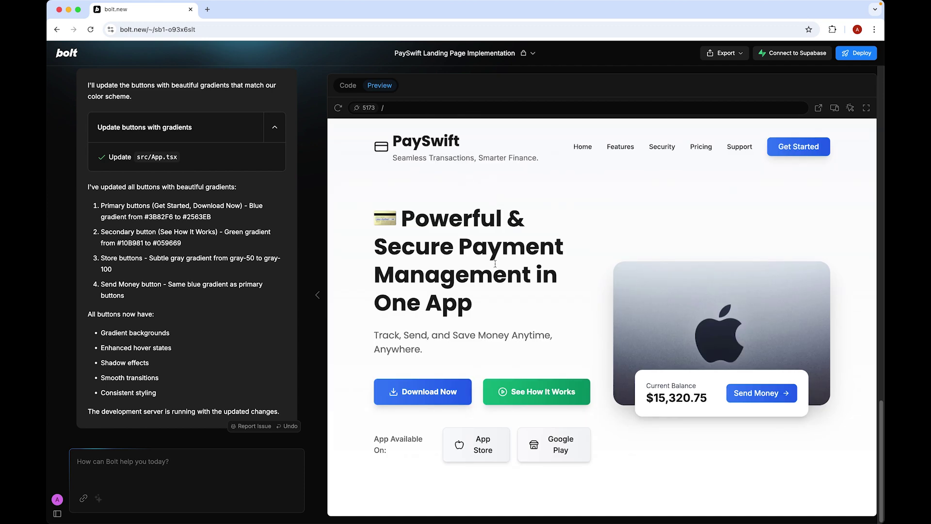
pyautogui.click(866, 107)
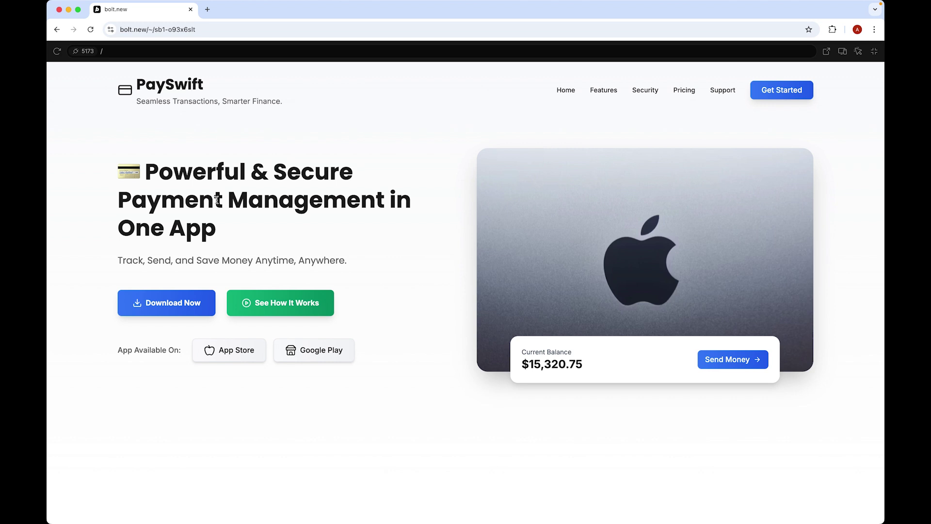
pyautogui.press('Escape')
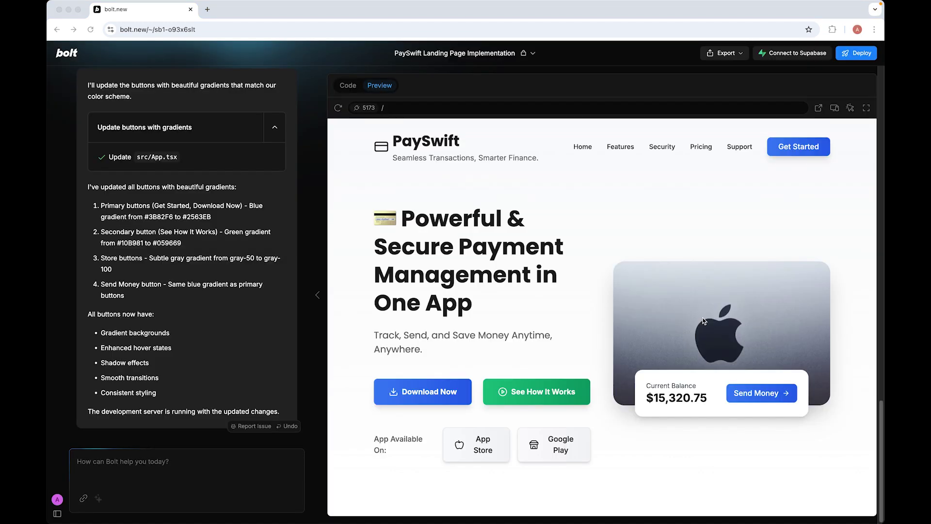